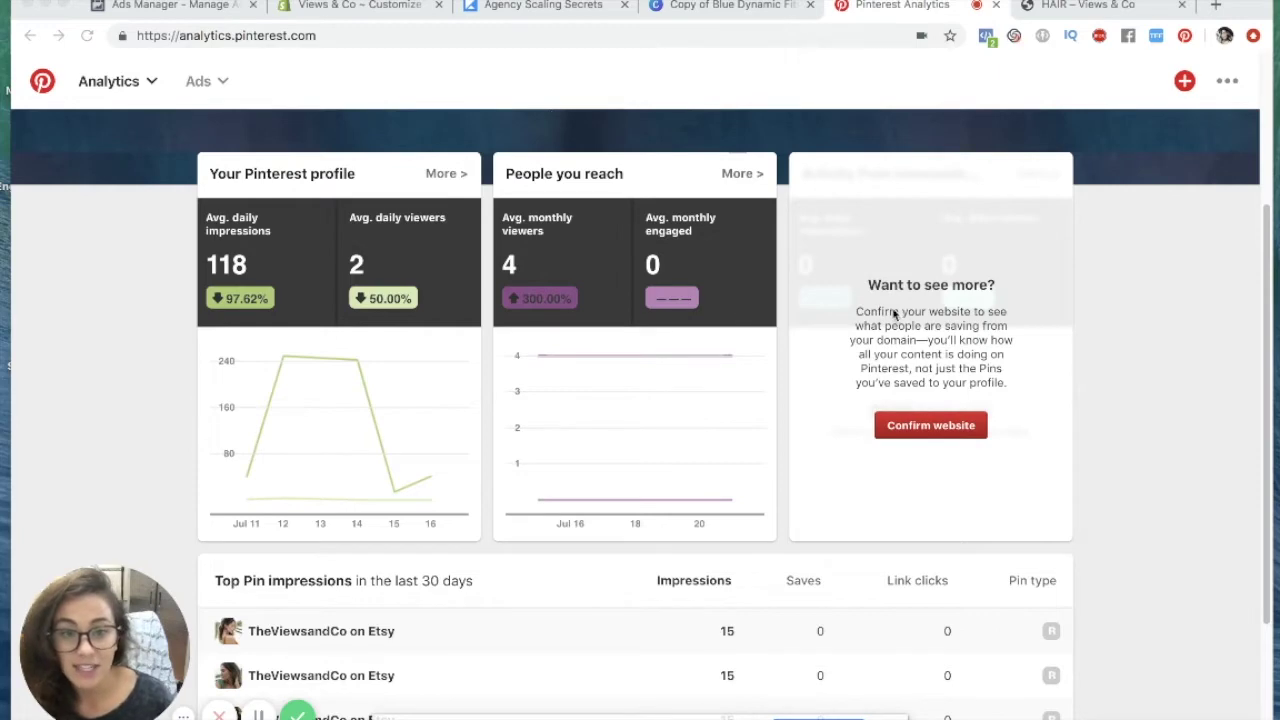
- View the website confirmation meta tag offered on the analytics overview and dismiss the dialog
scroll(640, 290, "up", 2)
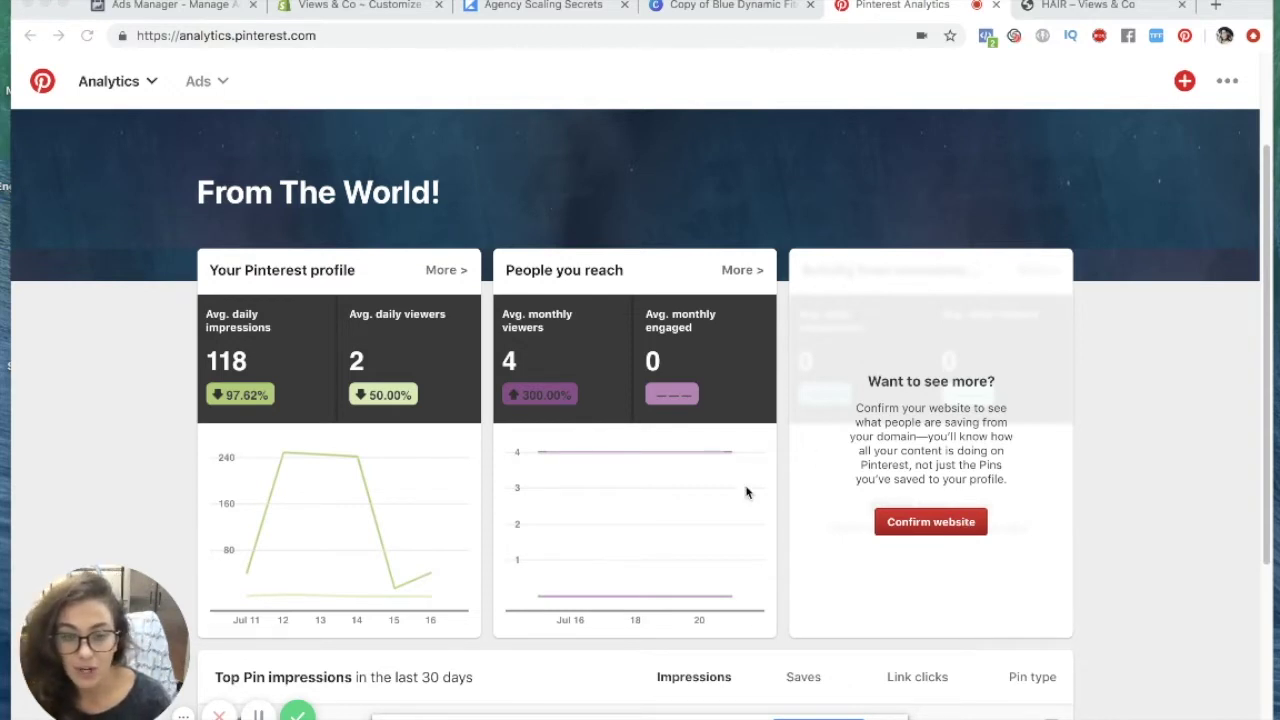
left_click(943, 524)
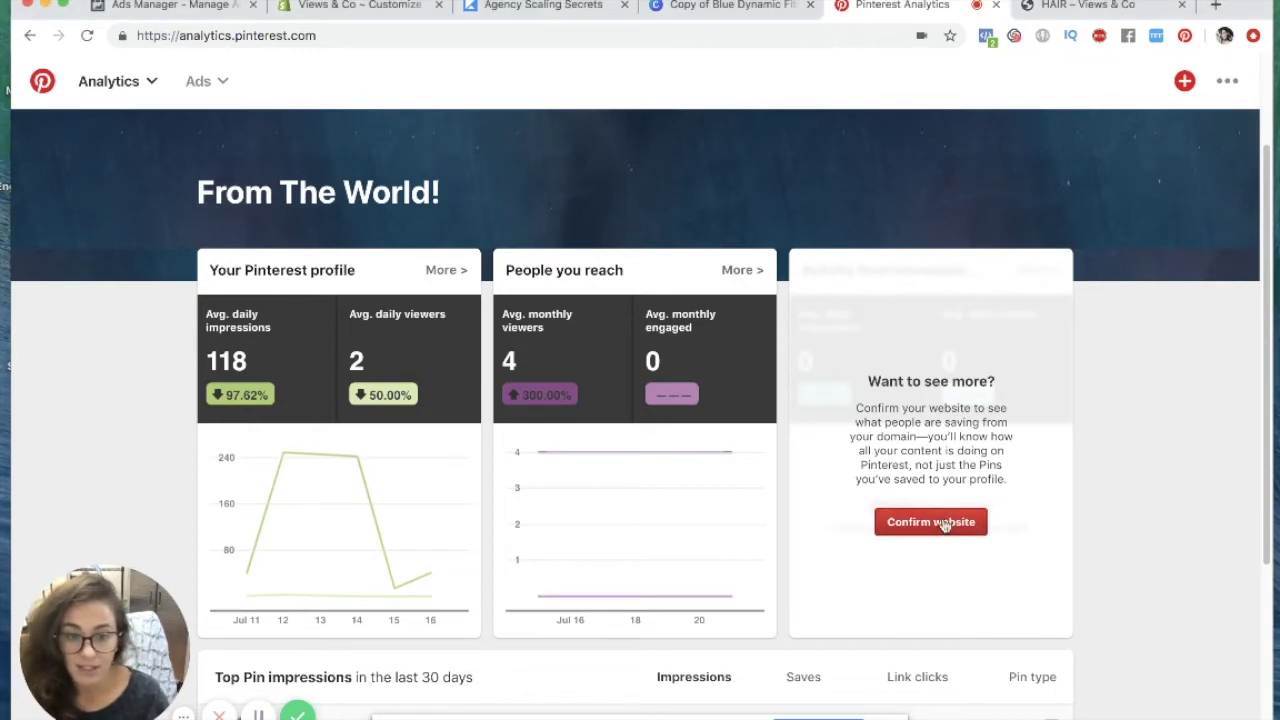
left_click(943, 524)
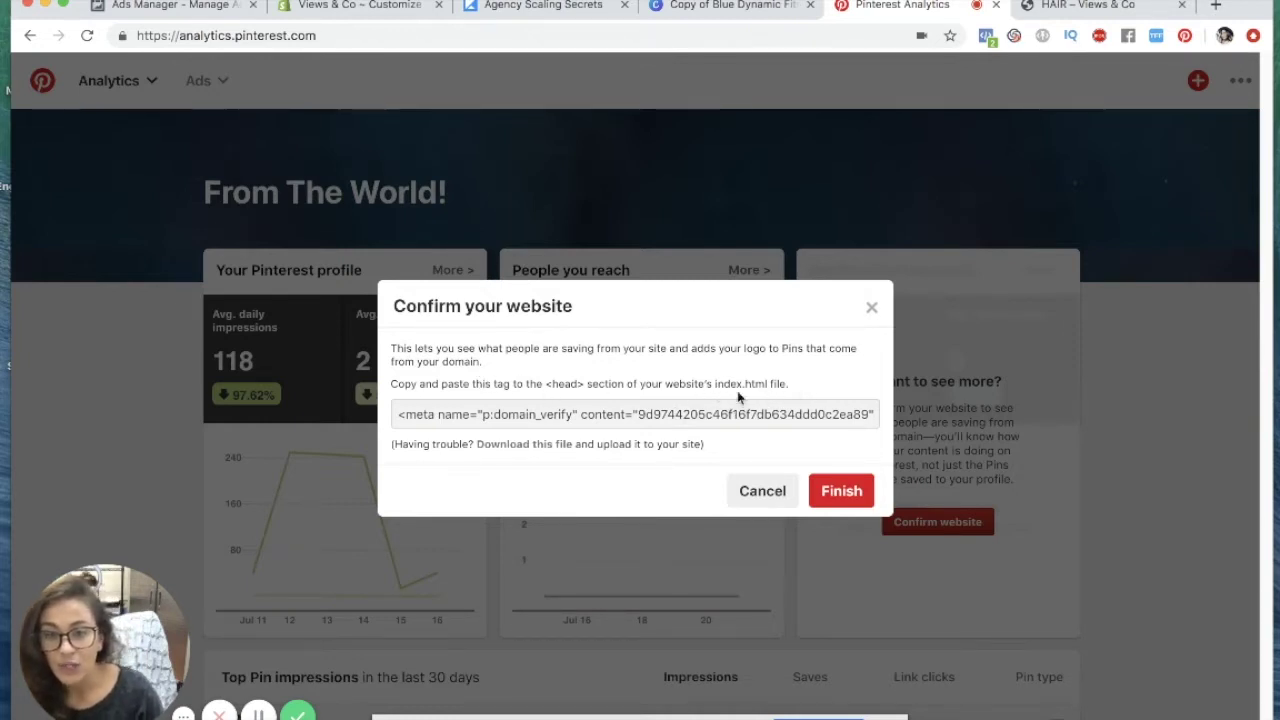
left_click(871, 310)
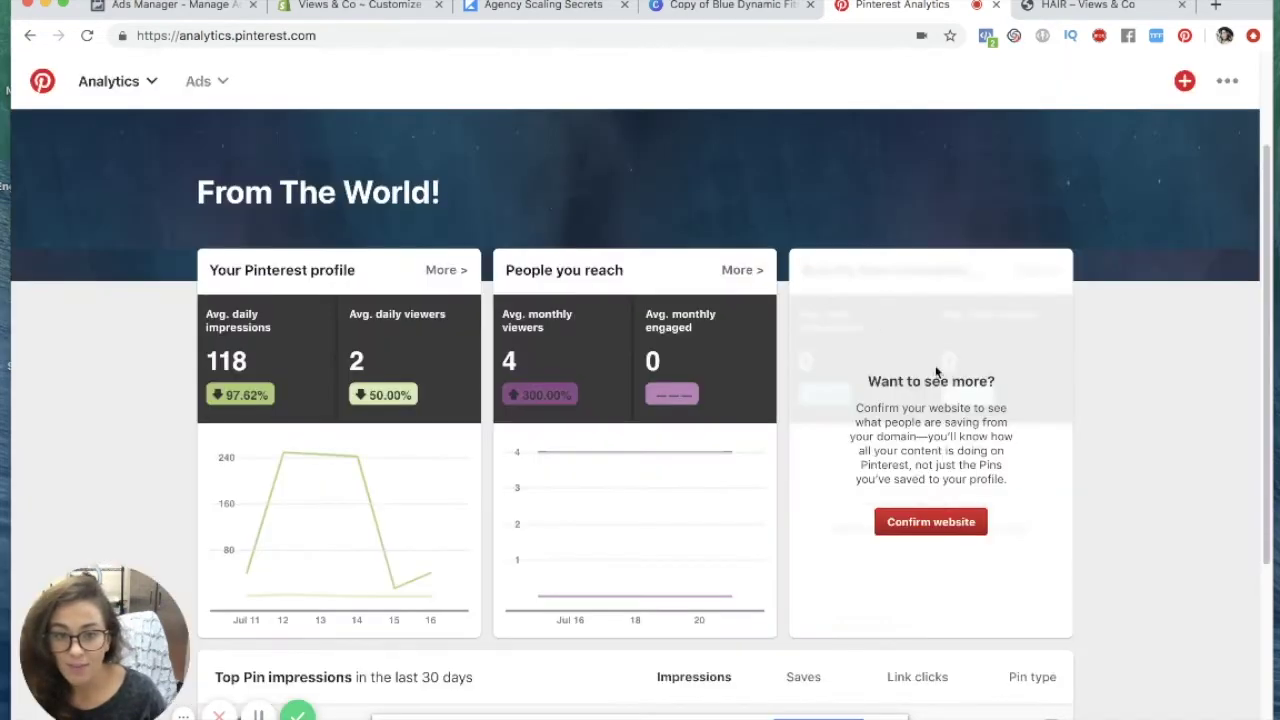
- Open the Claim section of the Pinterest account settings
left_click(1227, 81)
left_click(1116, 148)
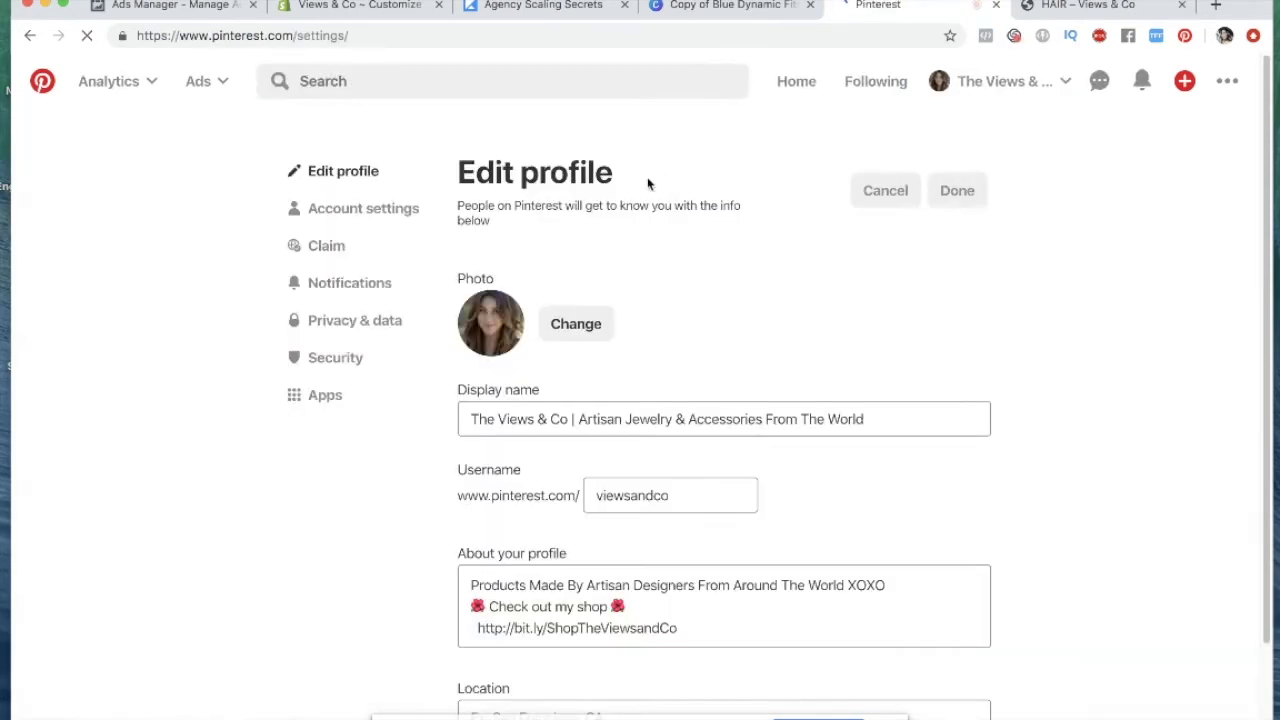
left_click(312, 246)
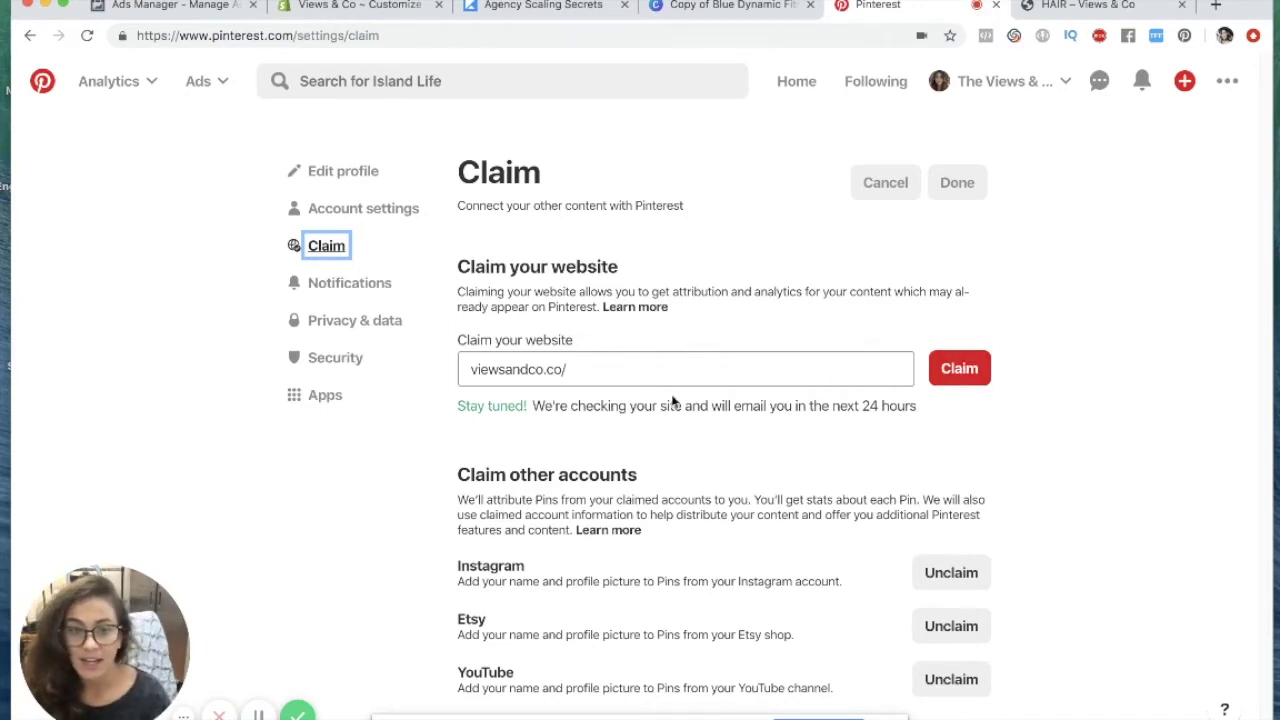
- Start claiming viewsandco.co/ with the Add HTML tag option, copy the whole meta tag and close the claim dialog
left_click(955, 371)
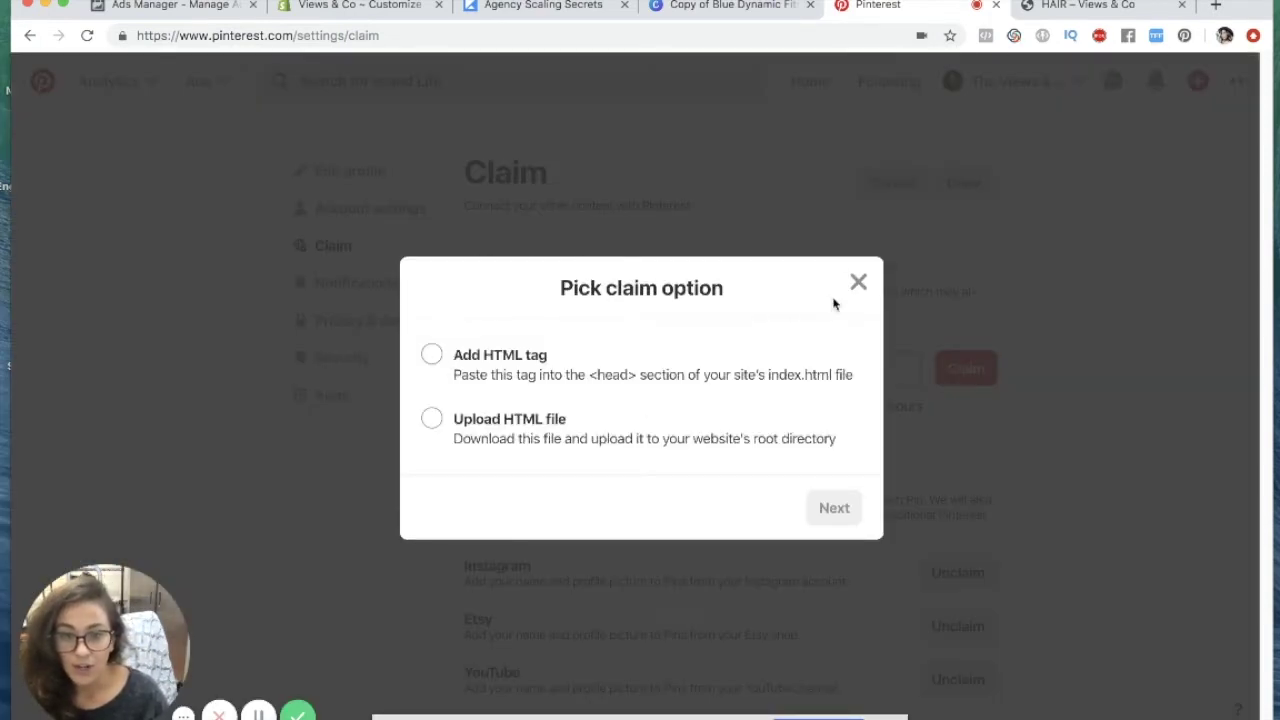
left_click(431, 355)
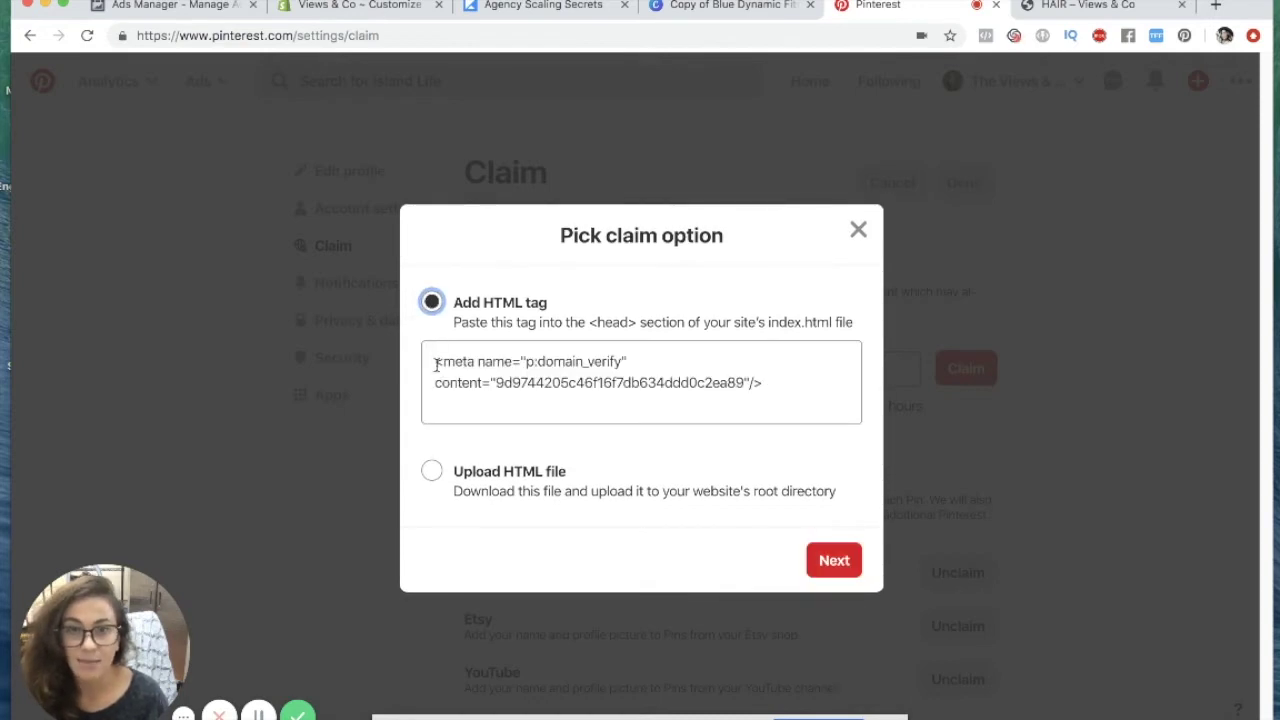
double_click(677, 391)
triple_click(641, 383)
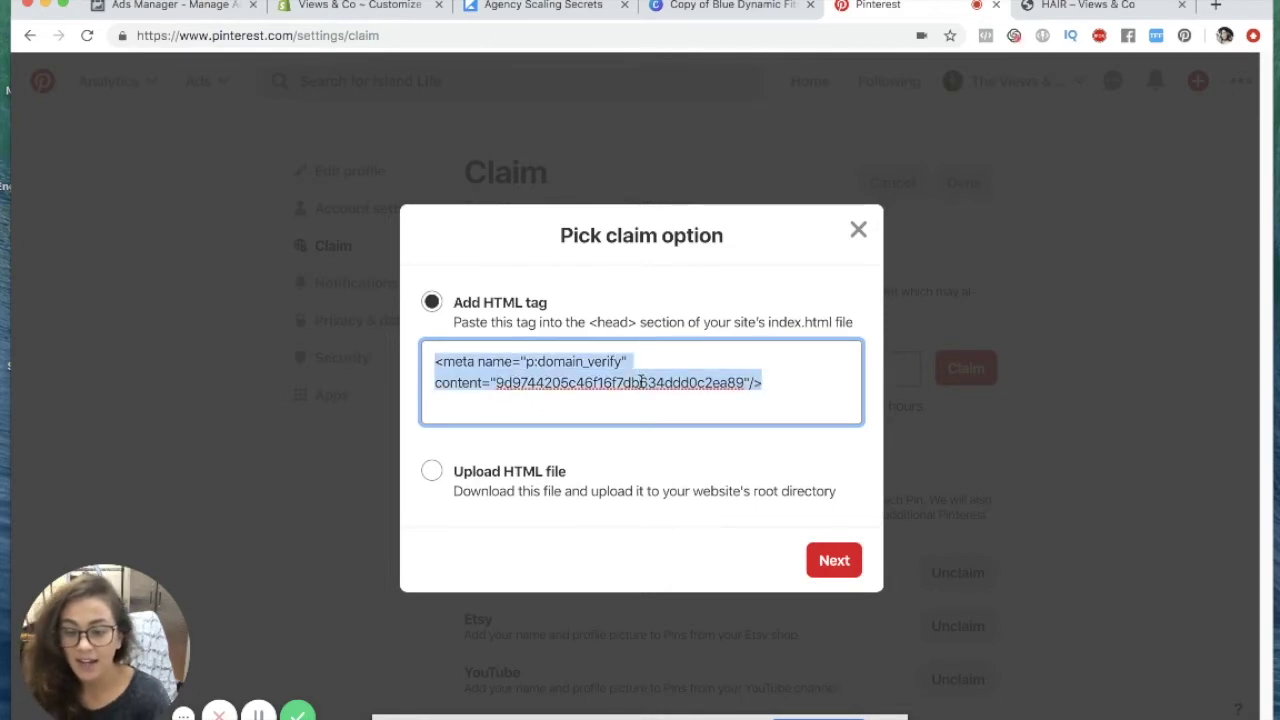
left_click(934, 290)
- Switch to the Shopify themes page and open theme.liquid in the code editor of the live Boundless theme
left_click(368, 6)
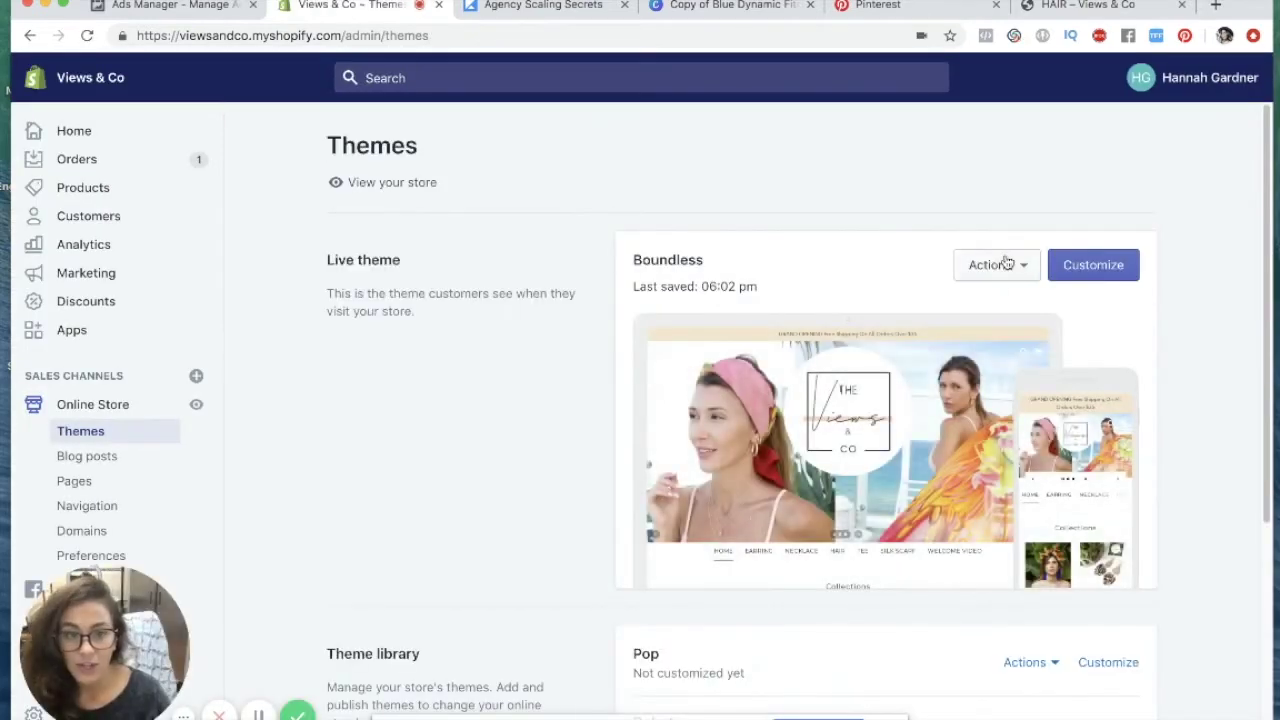
left_click(1005, 263)
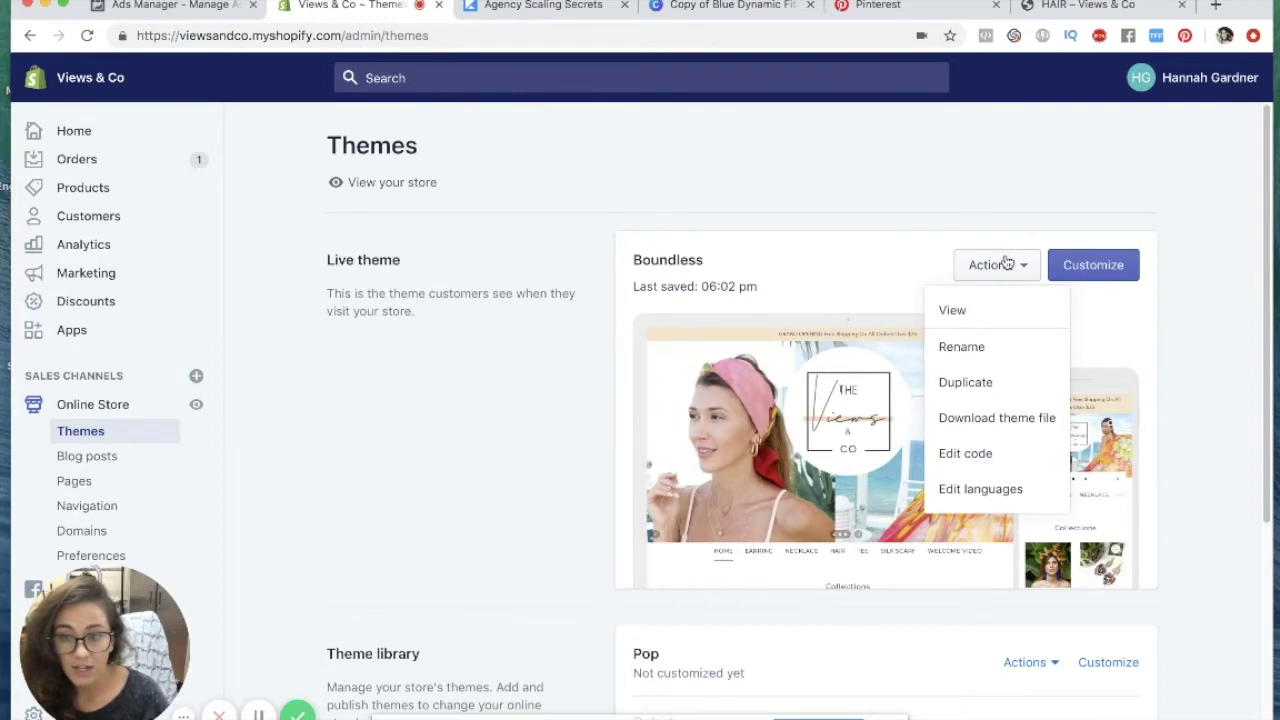
left_click(983, 451)
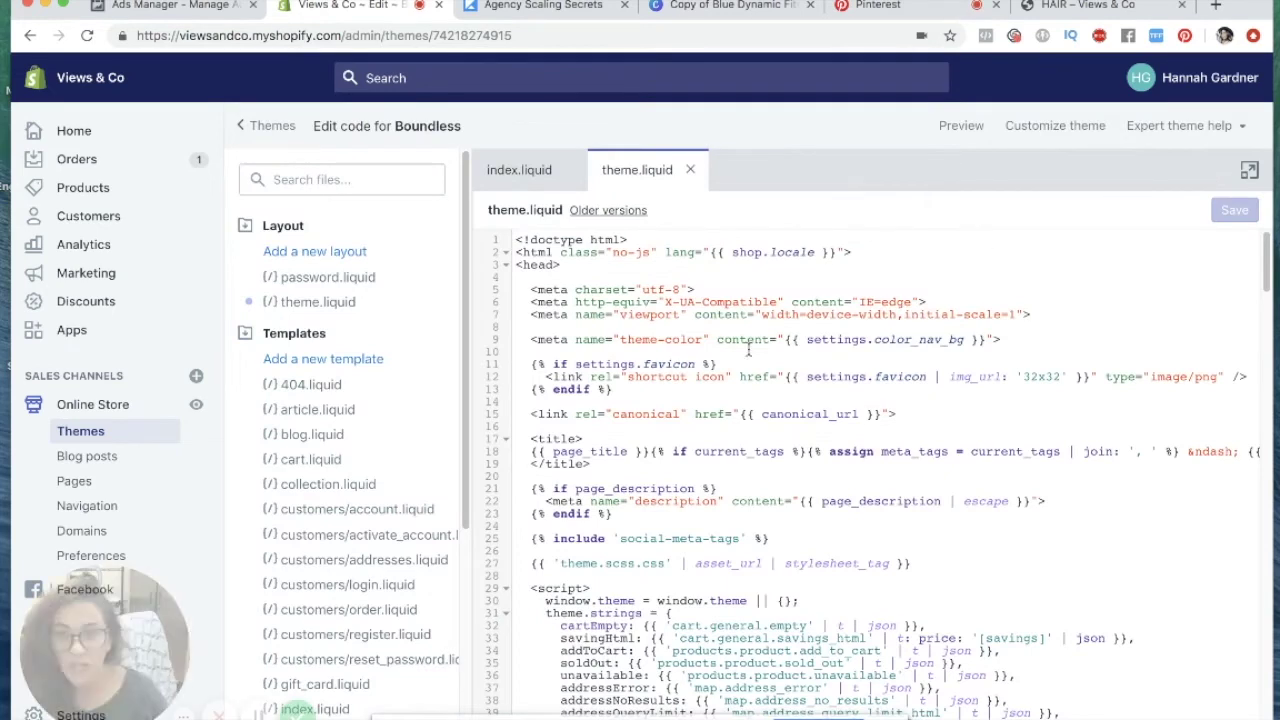
left_click(333, 303)
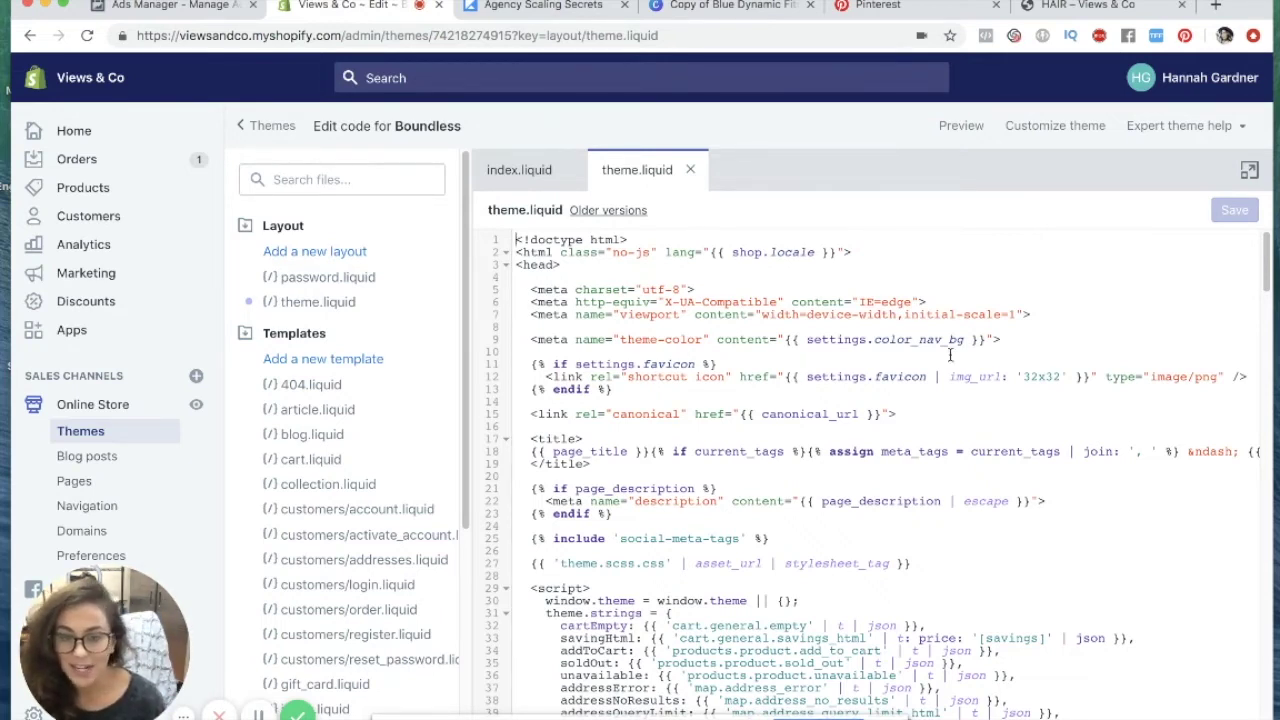
- Locate and highlight the opening <head> tag in theme.liquid
scroll(857, 449, "down", 1)
scroll(858, 451, "up", 1)
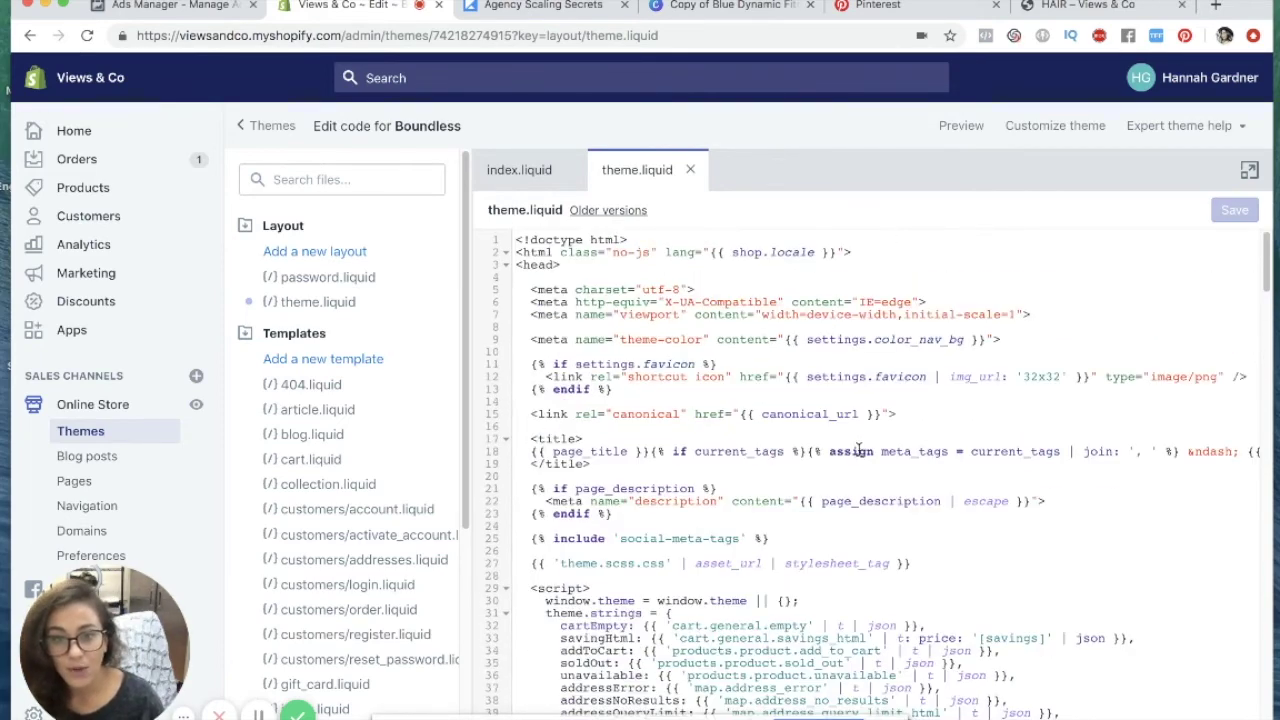
left_click(514, 267)
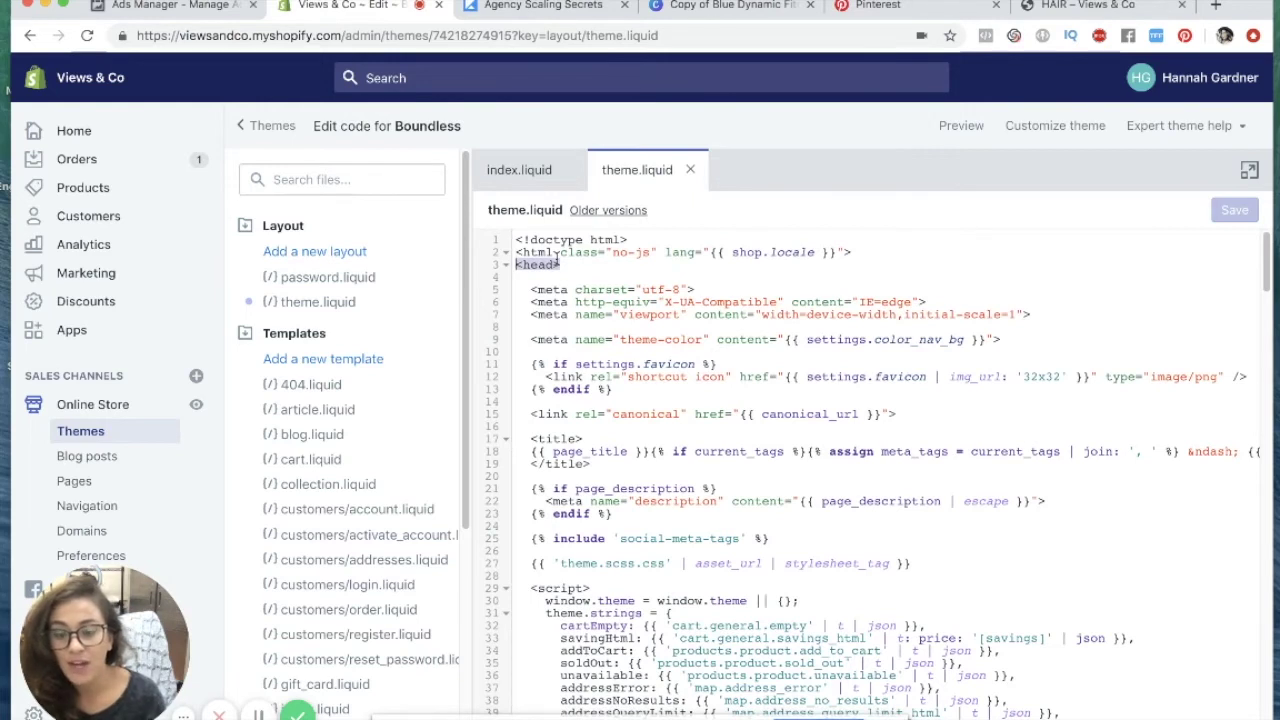
left_click(601, 265)
- Search theme.liquid for "</hea" and examine the code between the opening and closing head tags
key("super+f")
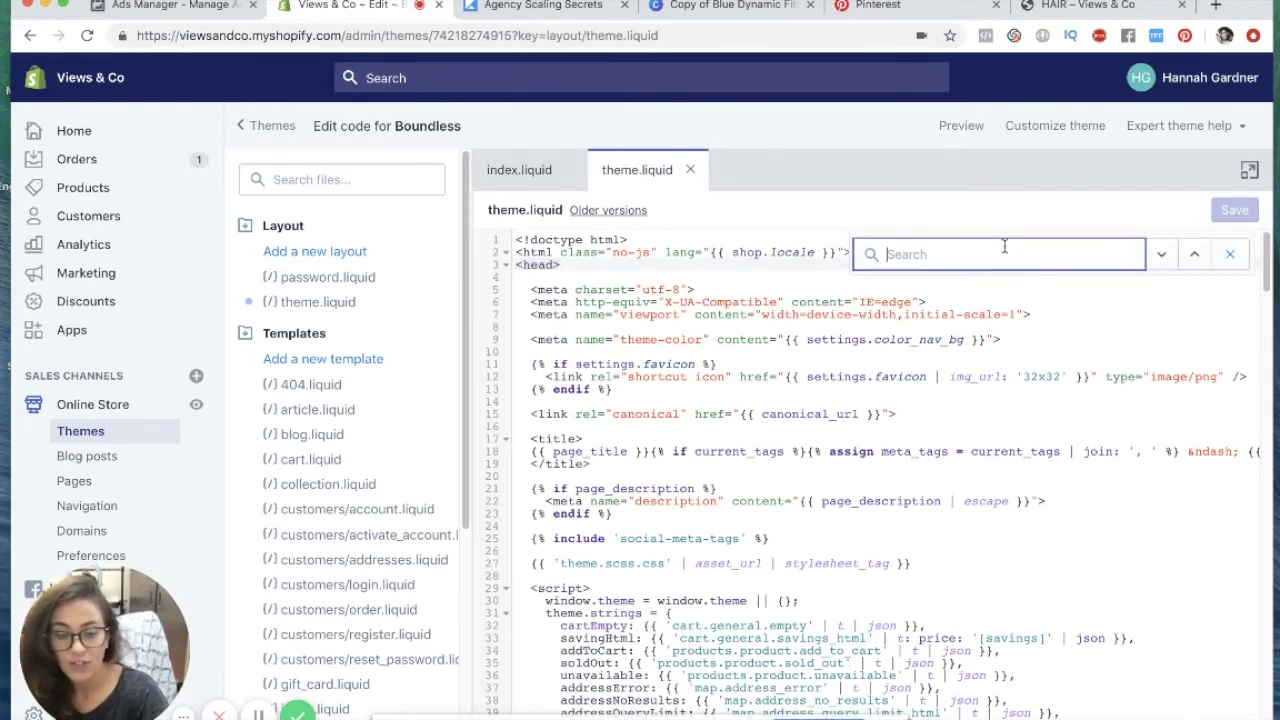
type("<")
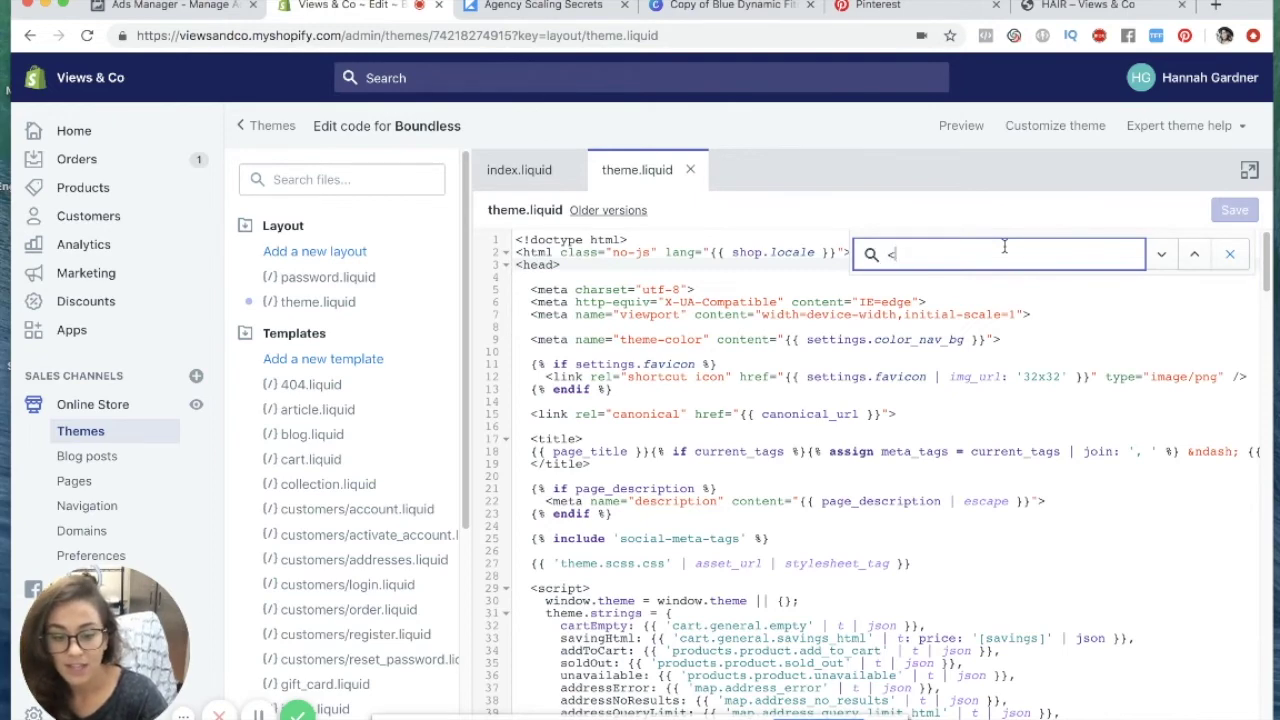
type("/hea")
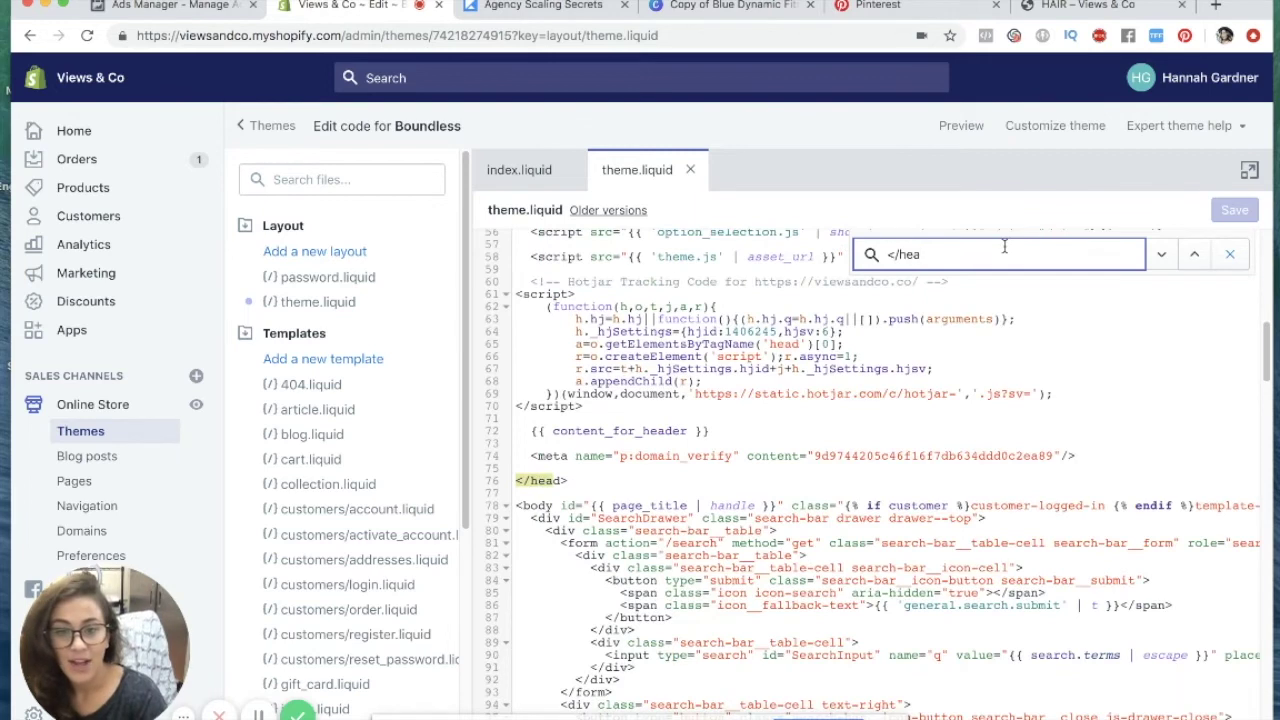
left_click(1163, 258)
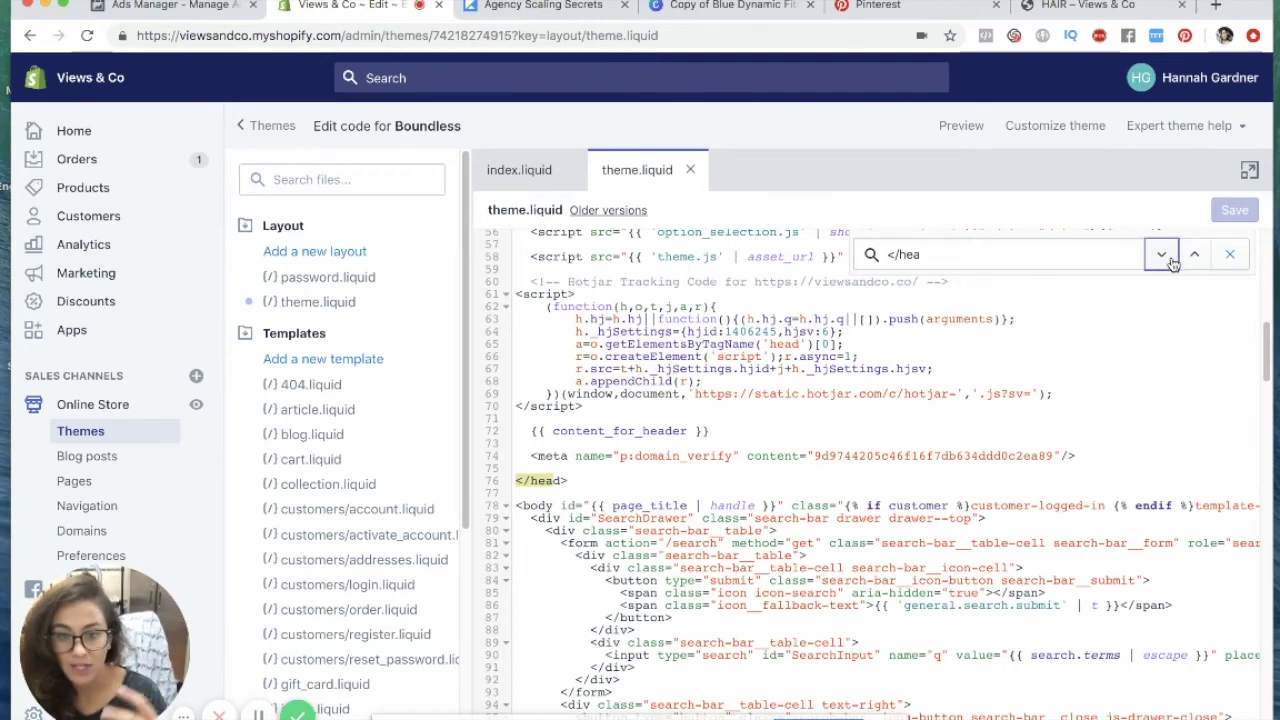
scroll(924, 325, "up", 10)
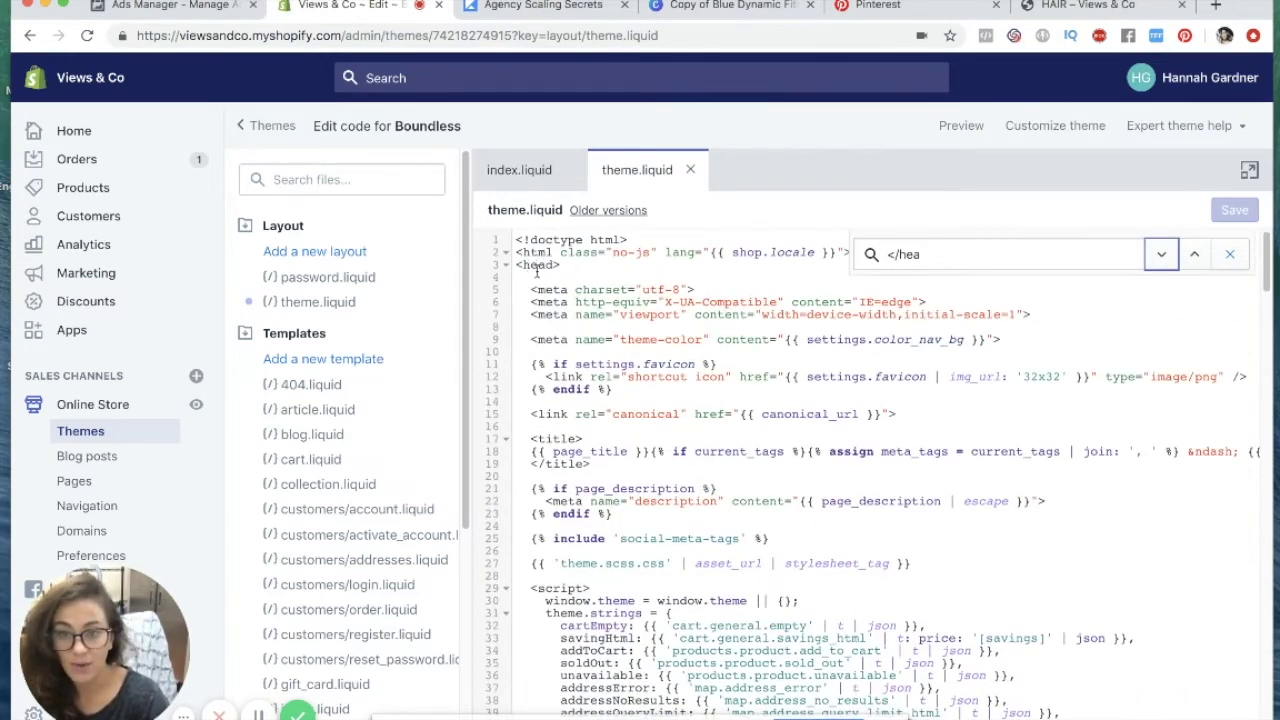
scroll(738, 420, "down", 10)
scroll(739, 416, "down", 3)
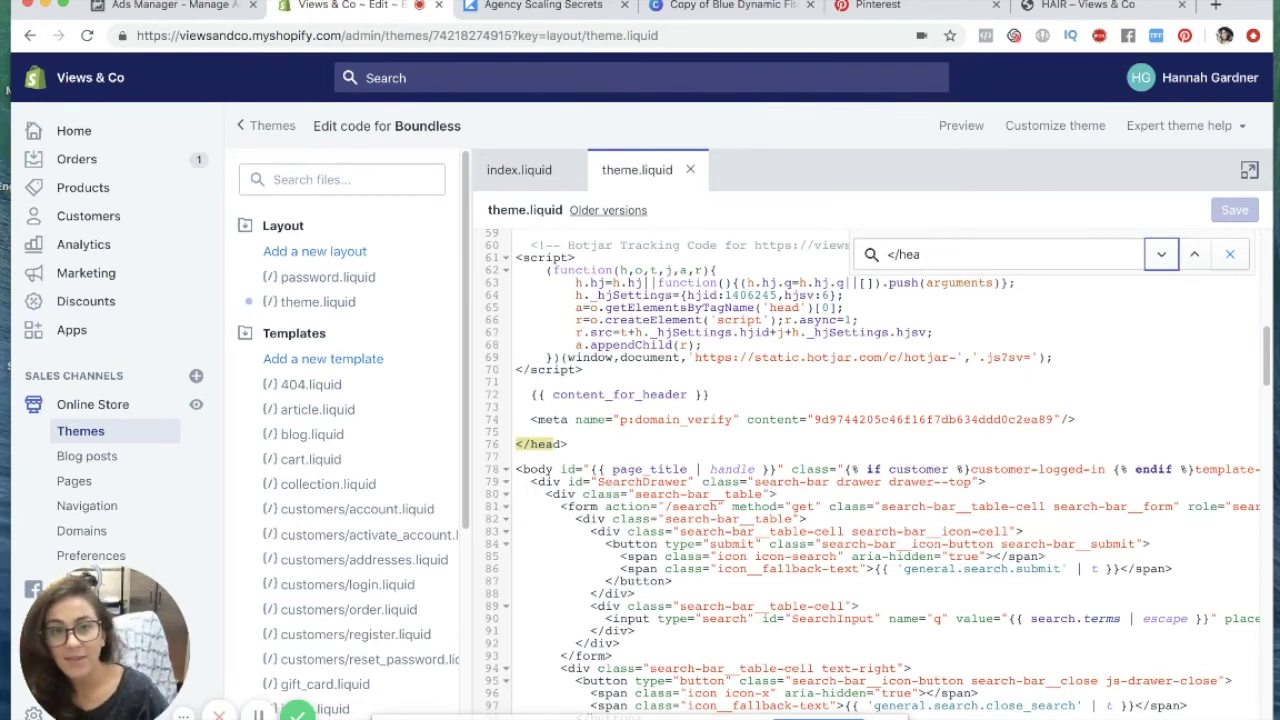
- Return to Pinterest and submit the viewsandco.co/ claim for review using the Add HTML tag option
left_click(880, 6)
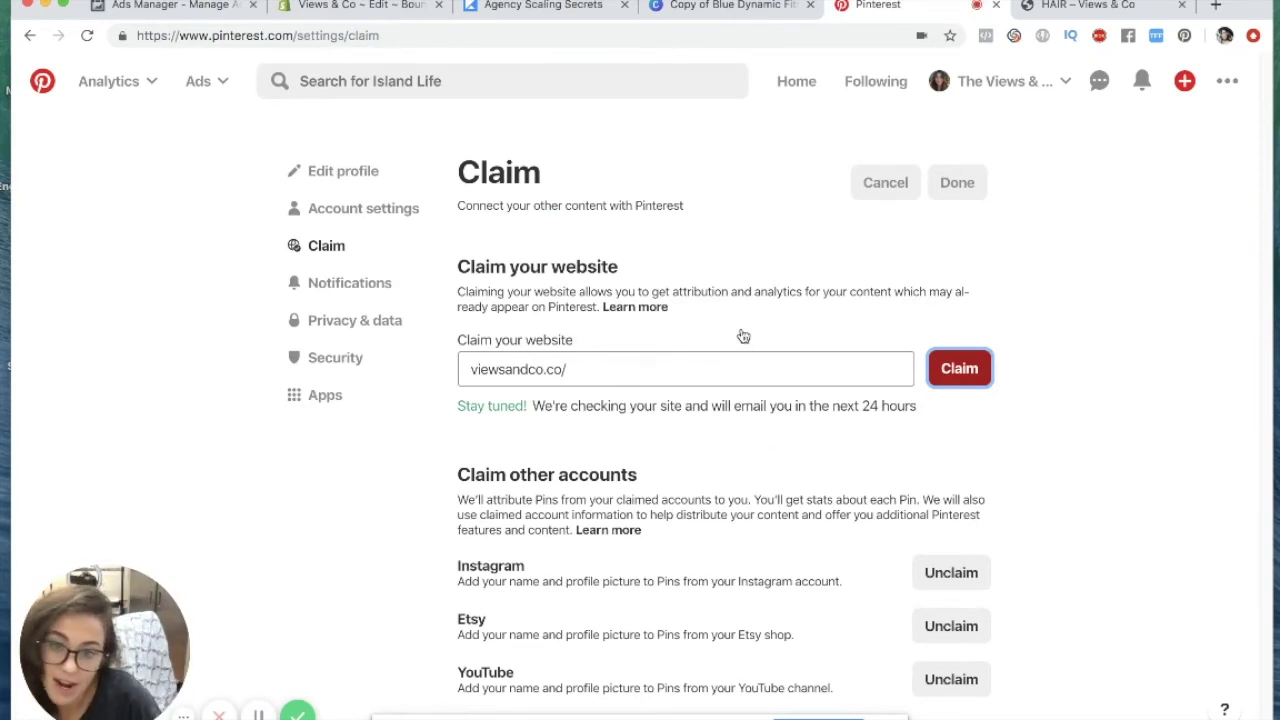
left_click(974, 378)
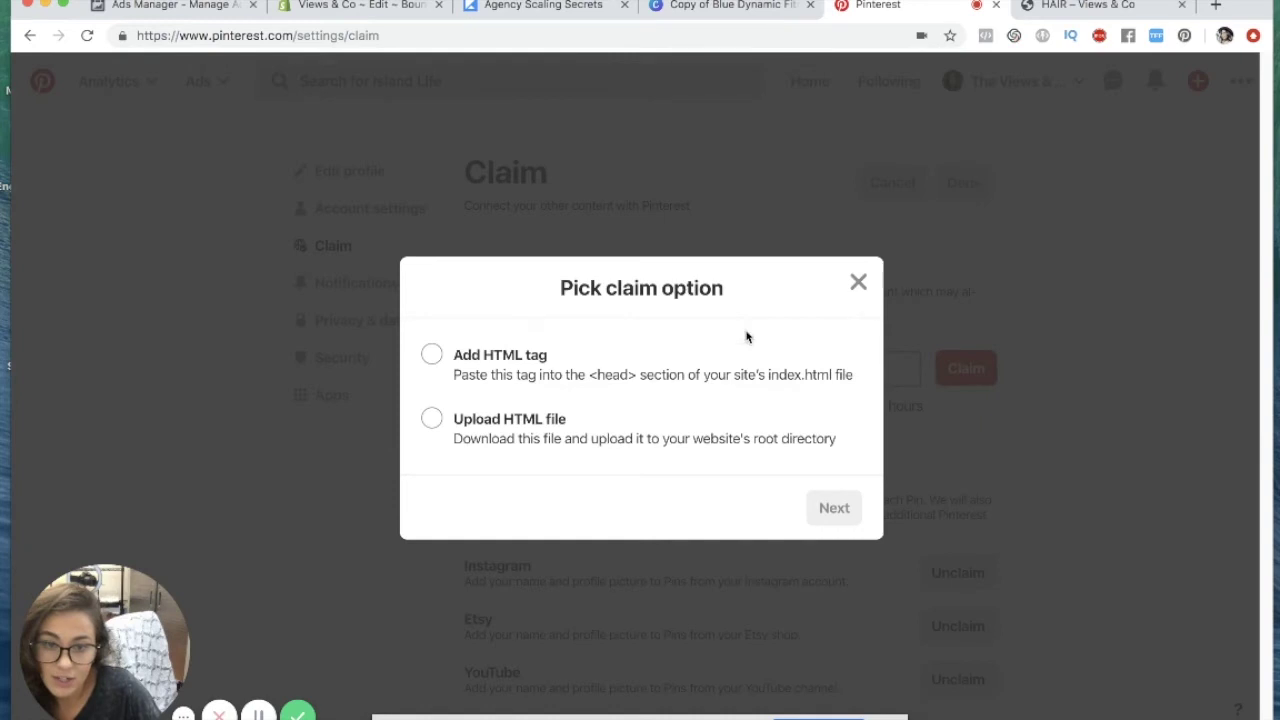
left_click(431, 355)
left_click(834, 561)
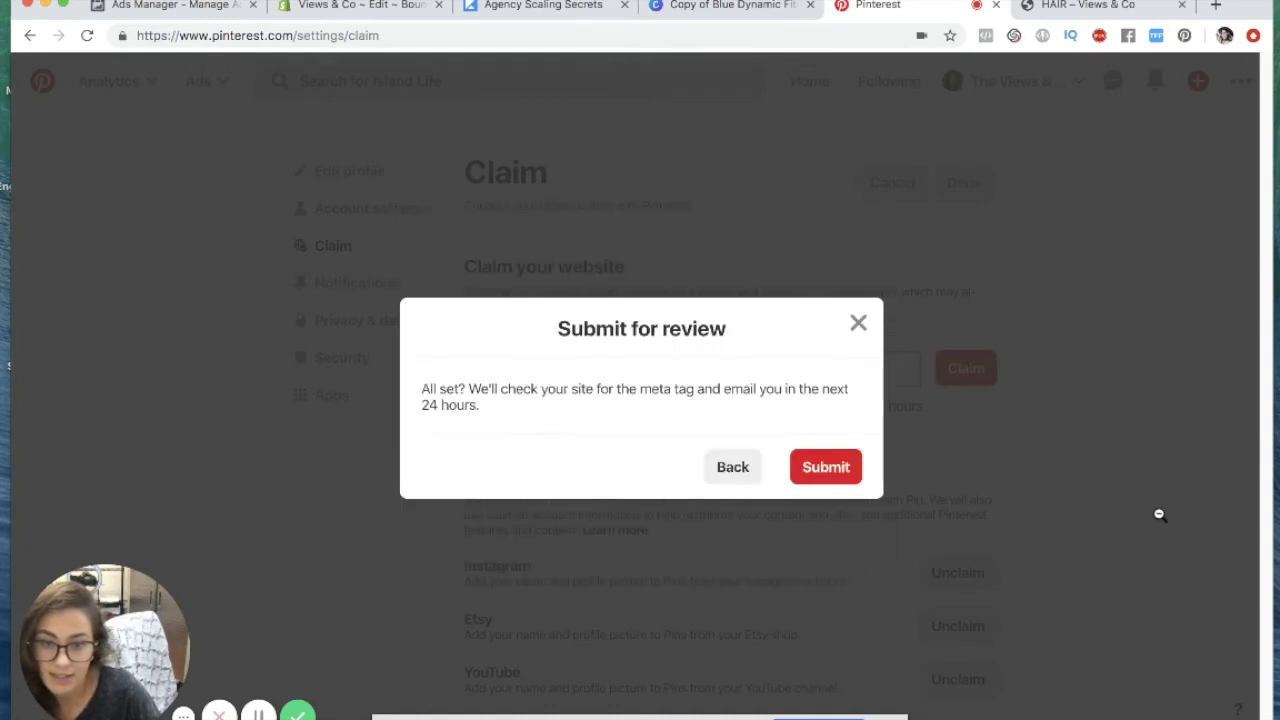
left_click(823, 466)
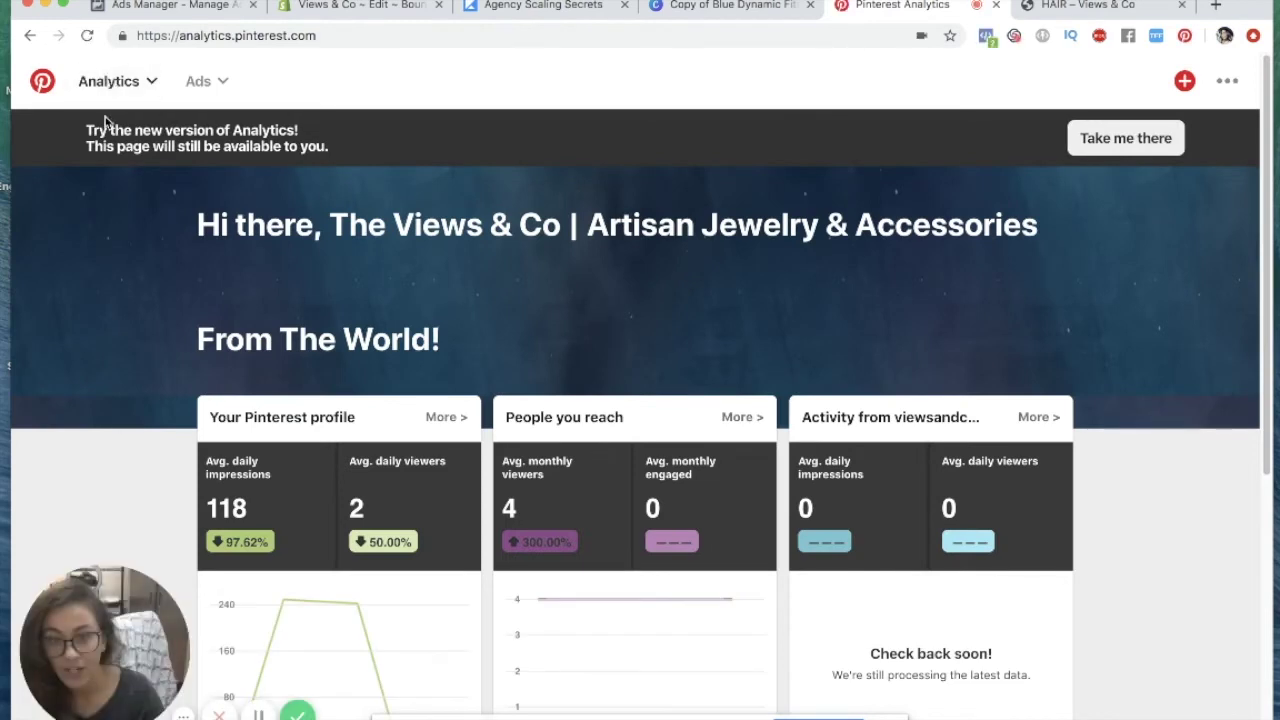
- Examine the Pinterest analytics overview, including the options in the Analytics menu and the website activity card
left_click(134, 96)
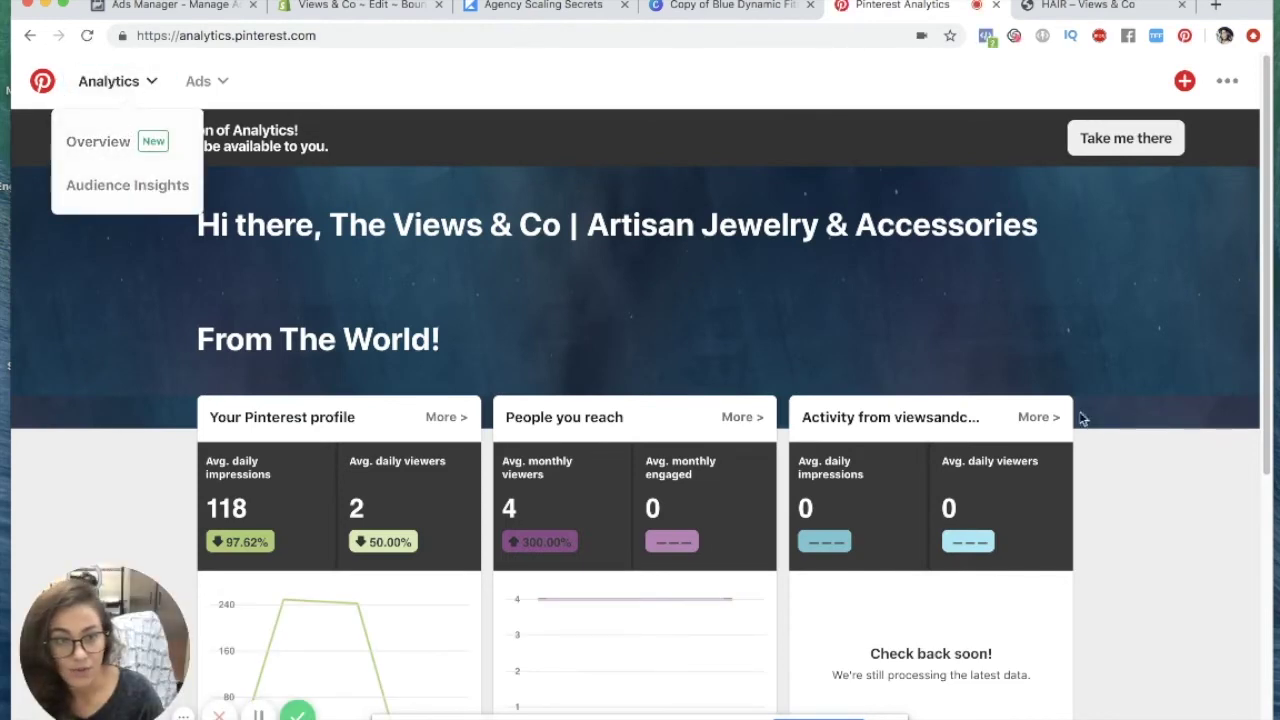
left_click(1209, 528)
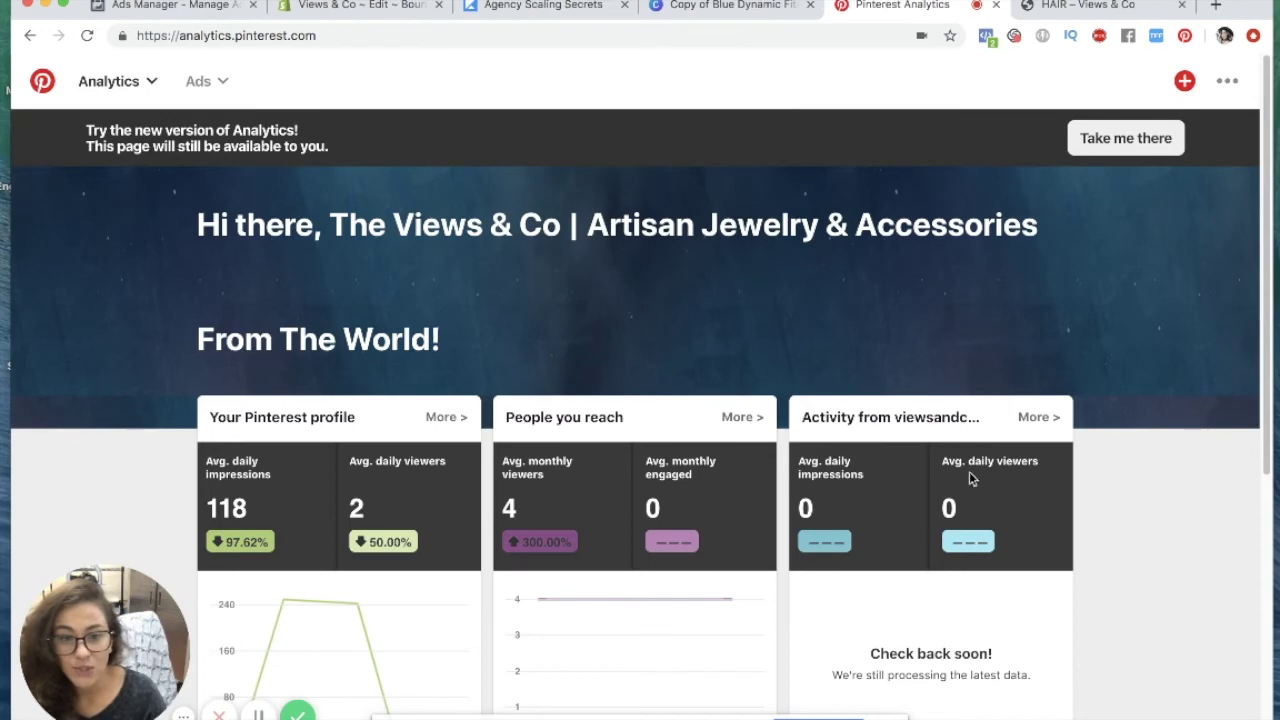
scroll(1115, 514, "down", 2)
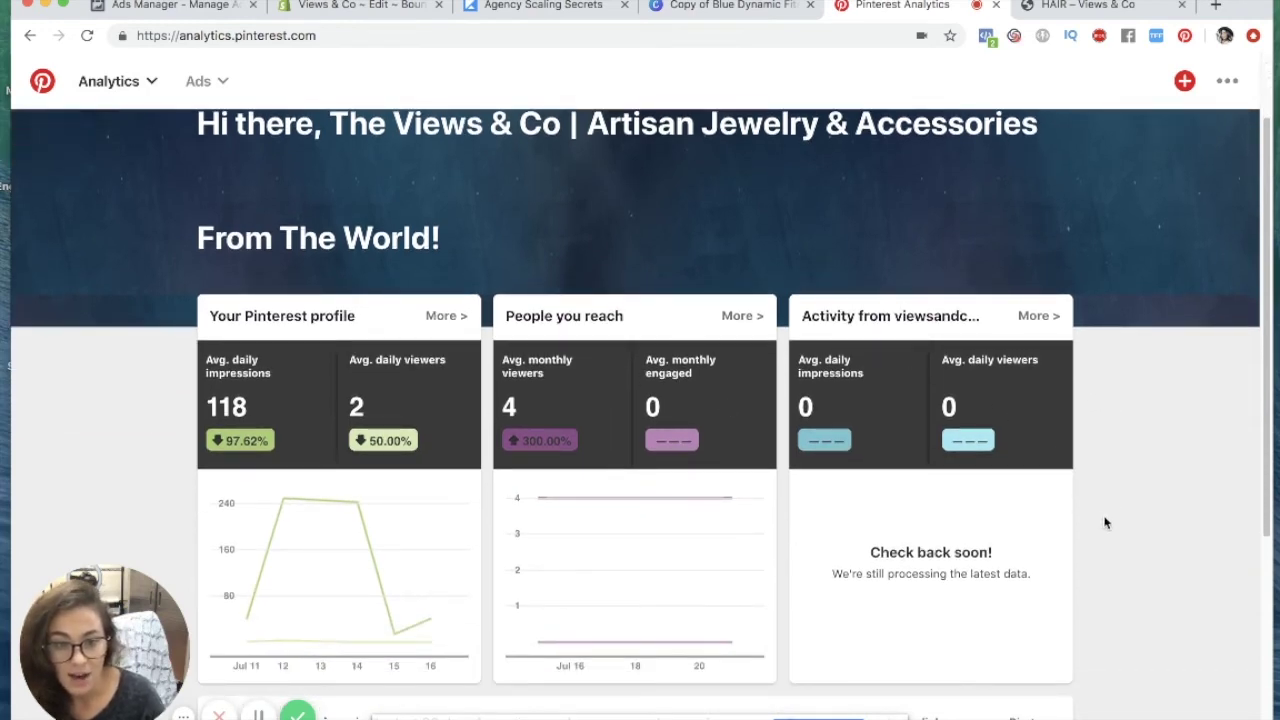
scroll(1106, 520, "up", 2)
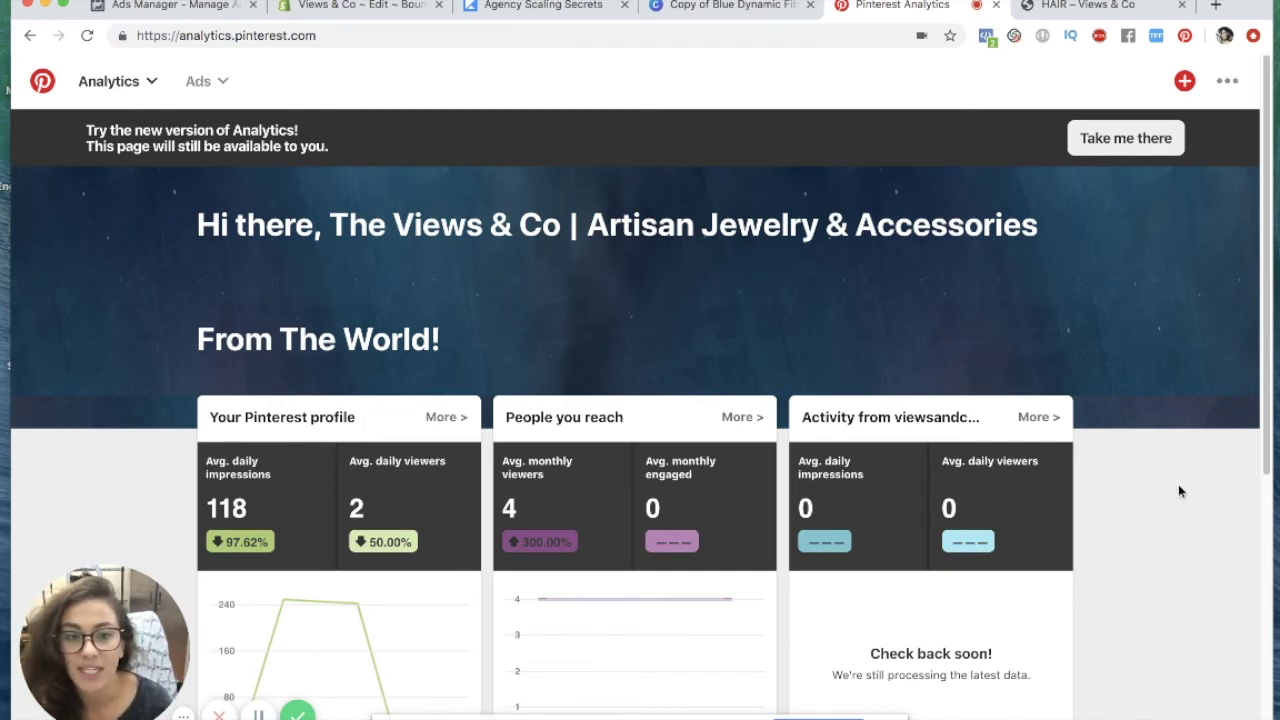
scroll(1136, 524, "down", 1)
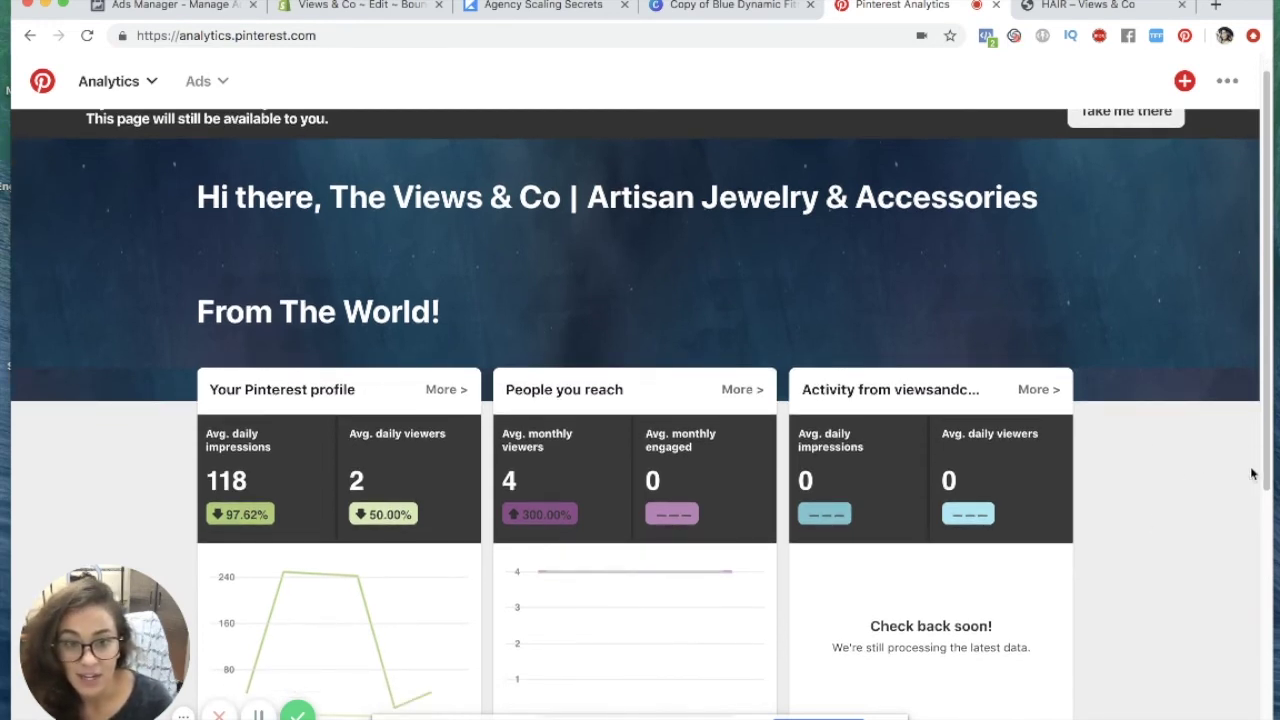
scroll(1140, 476, "down", 5)
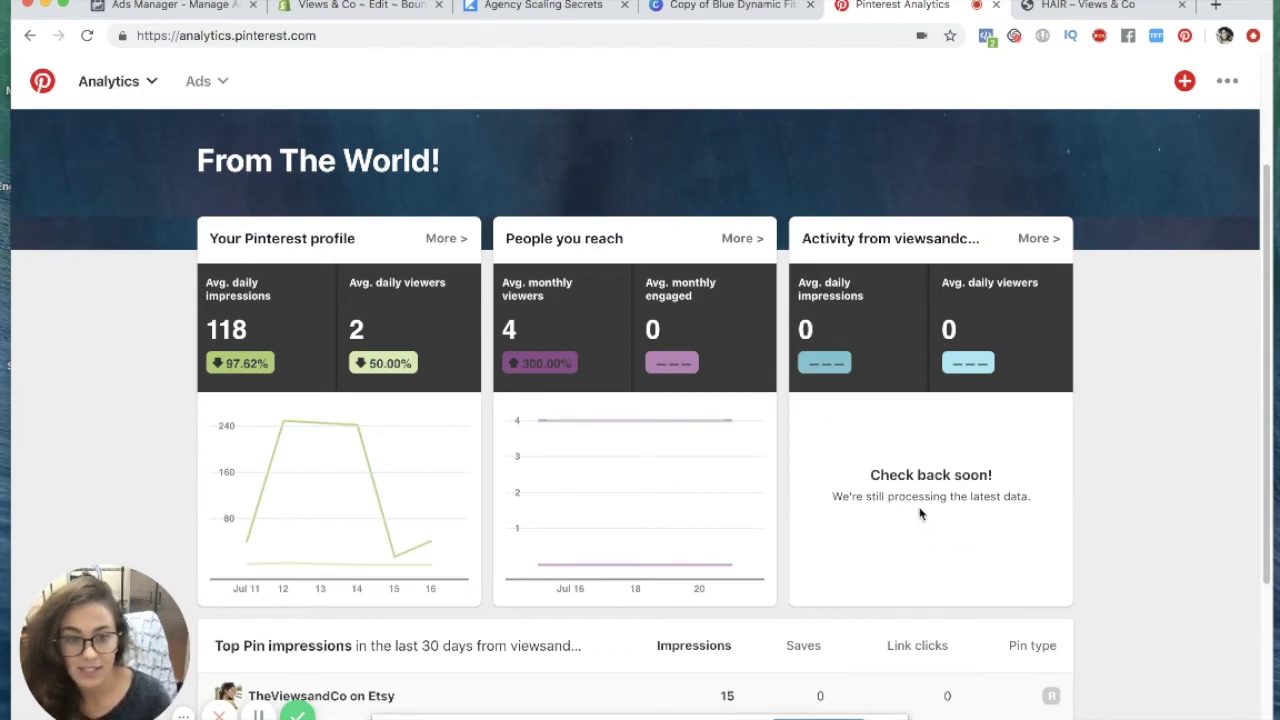
scroll(1050, 504, "up", 1)
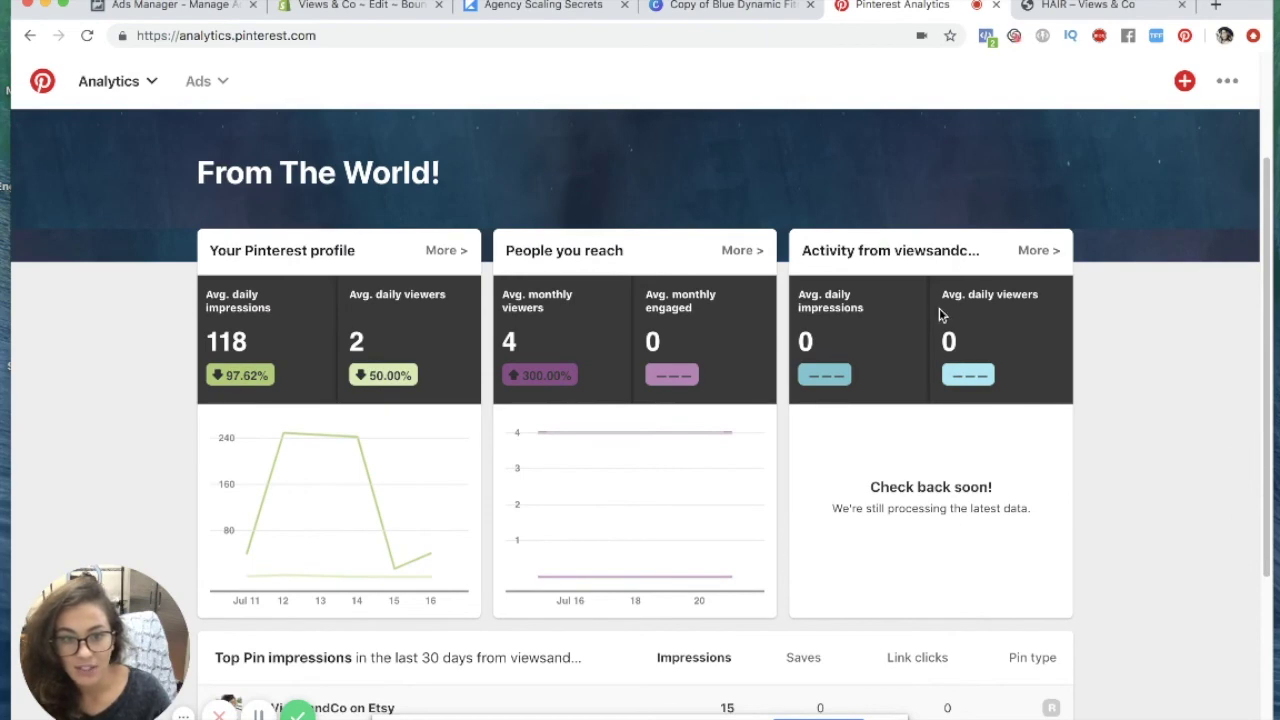
scroll(1220, 528, "down", 3)
scroll(1004, 490, "up", 5)
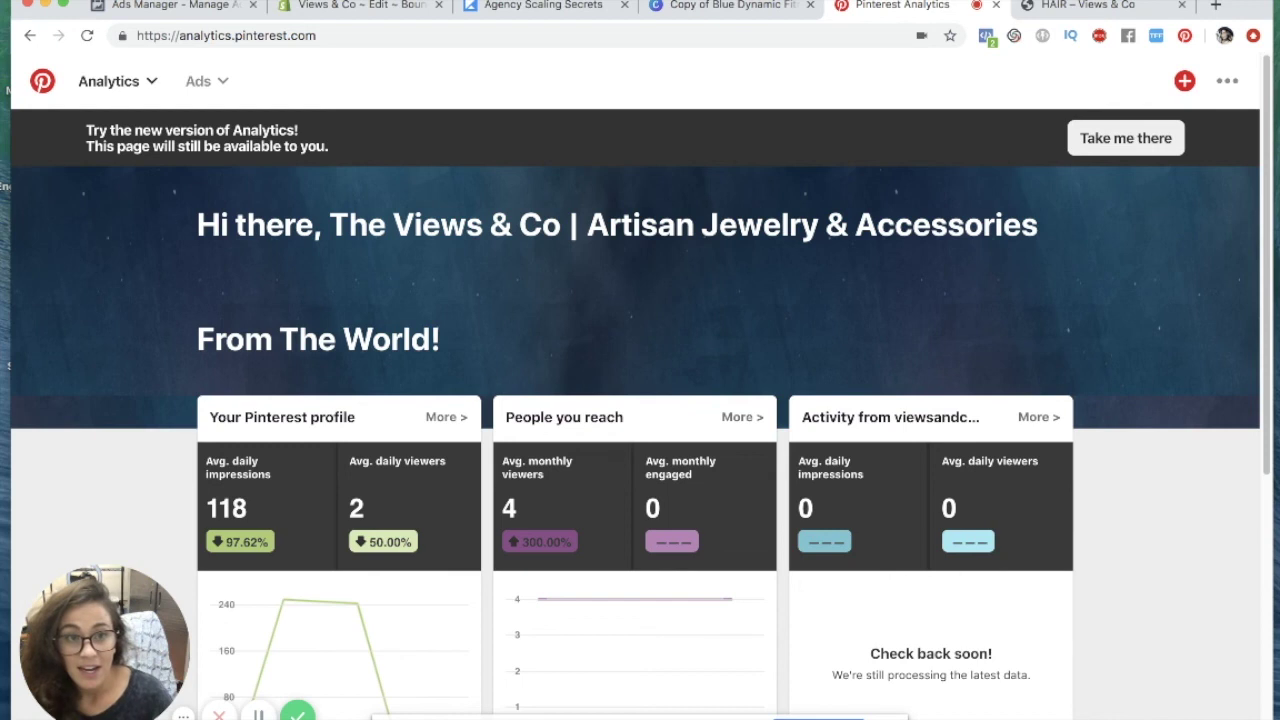
left_click(1015, 0)
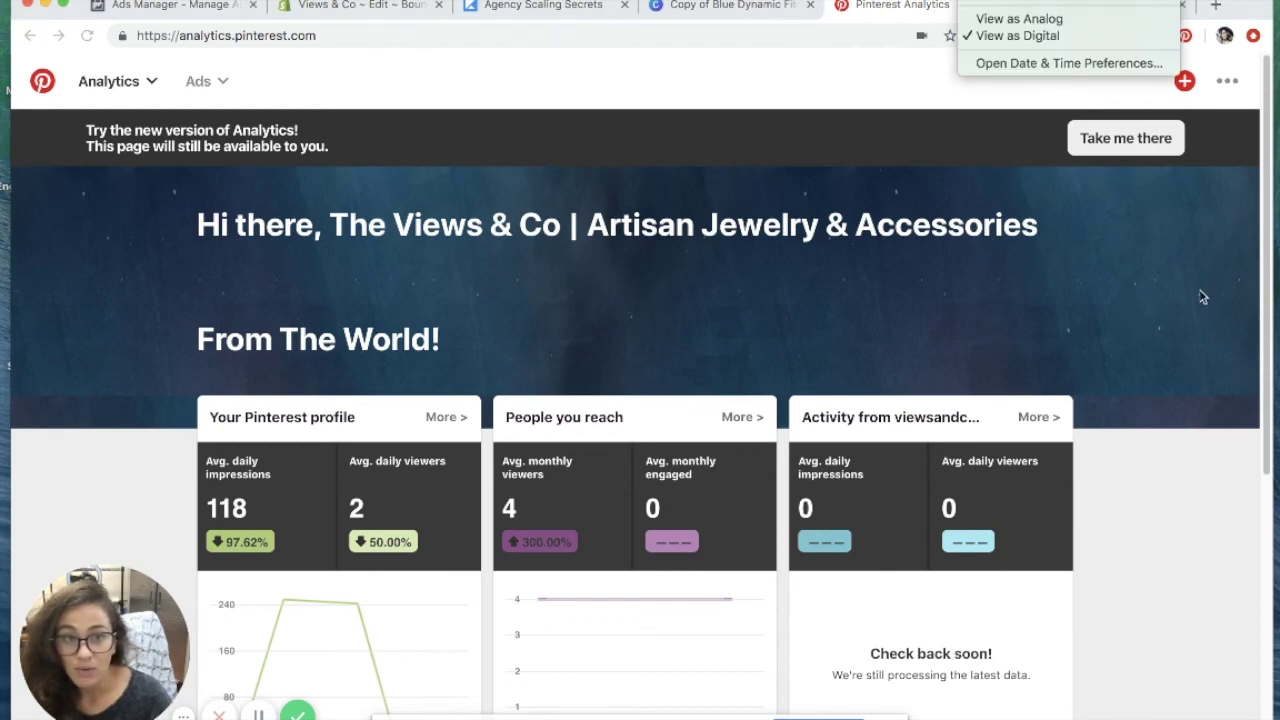
left_click(1228, 586)
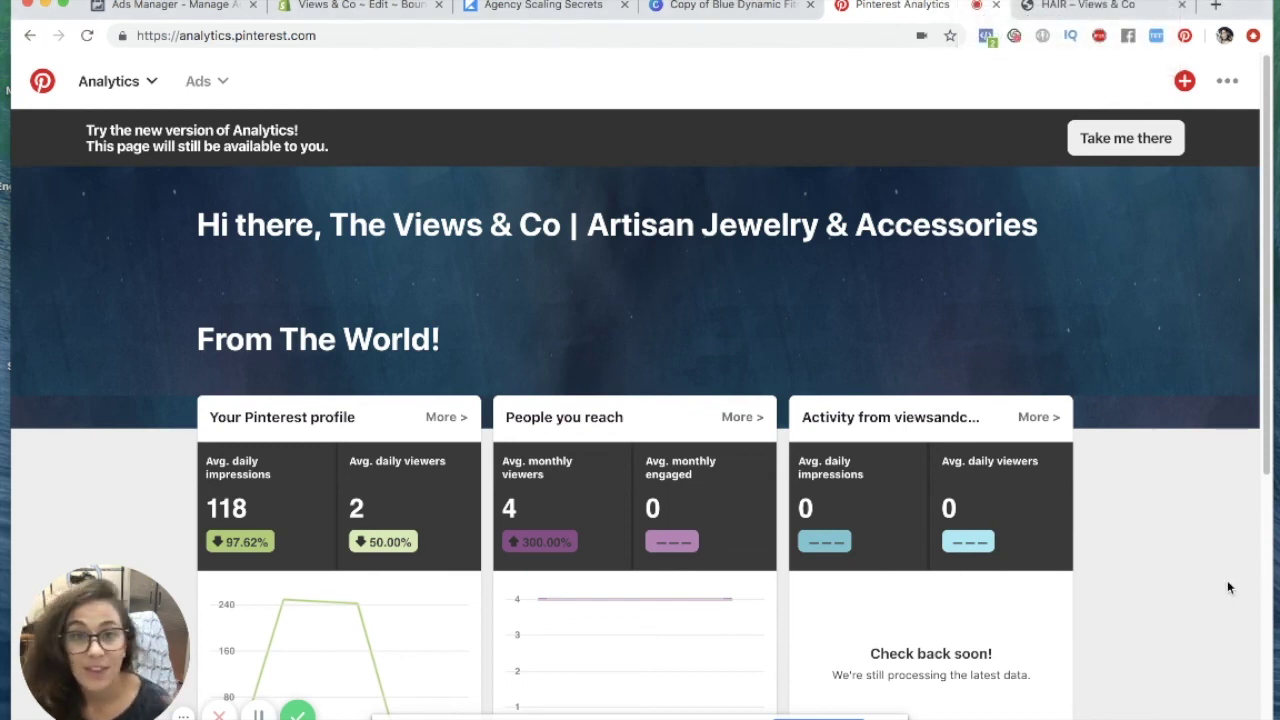